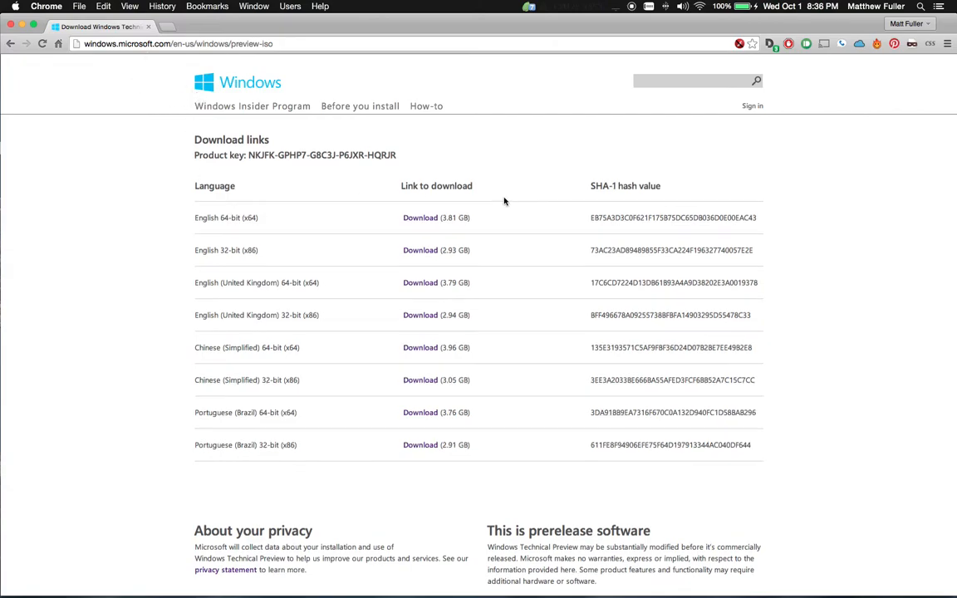
Review the installation instructions, important notes and download links on the Windows Technical Preview page
{"action": "scroll", "coordinate": [504, 200], "scroll_direction": "up", "scroll_amount": 1}
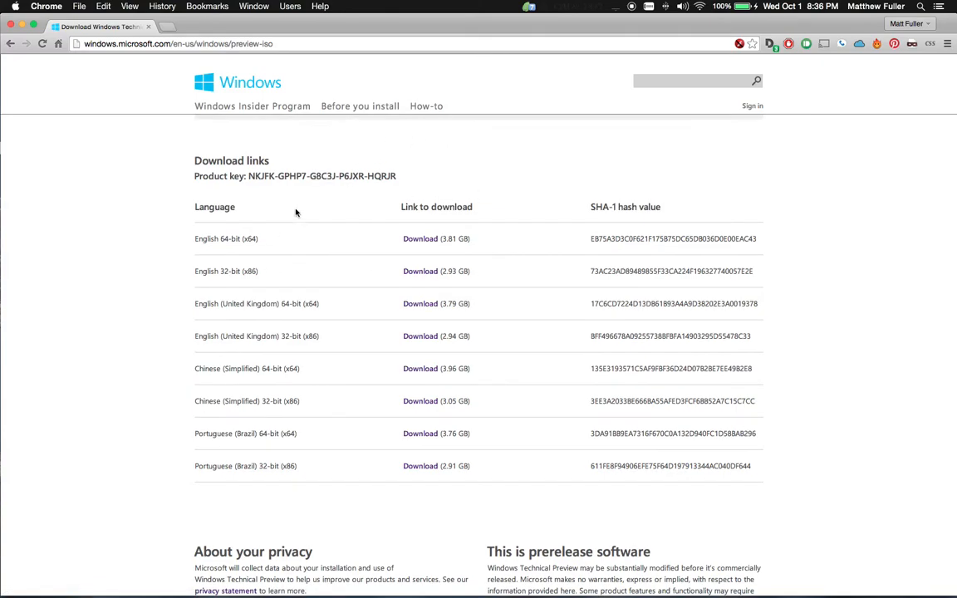
{"action": "scroll", "coordinate": [294, 213], "scroll_direction": "up", "scroll_amount": 5}
{"action": "scroll", "coordinate": [294, 209], "scroll_direction": "up", "scroll_amount": 2}
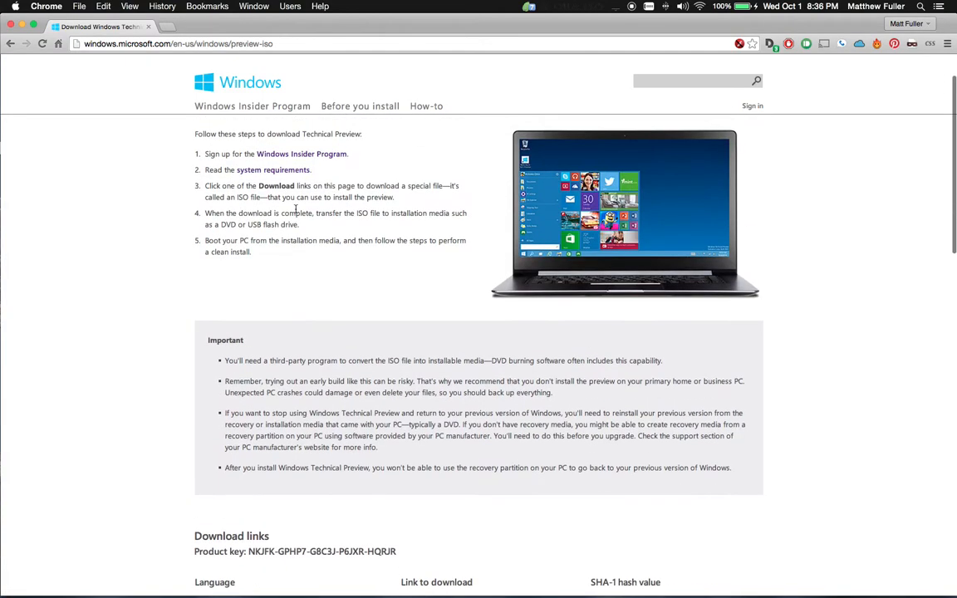
{"action": "scroll", "coordinate": [295, 211], "scroll_direction": "down", "scroll_amount": 6}
{"action": "scroll", "coordinate": [295, 212], "scroll_direction": "down", "scroll_amount": 1}
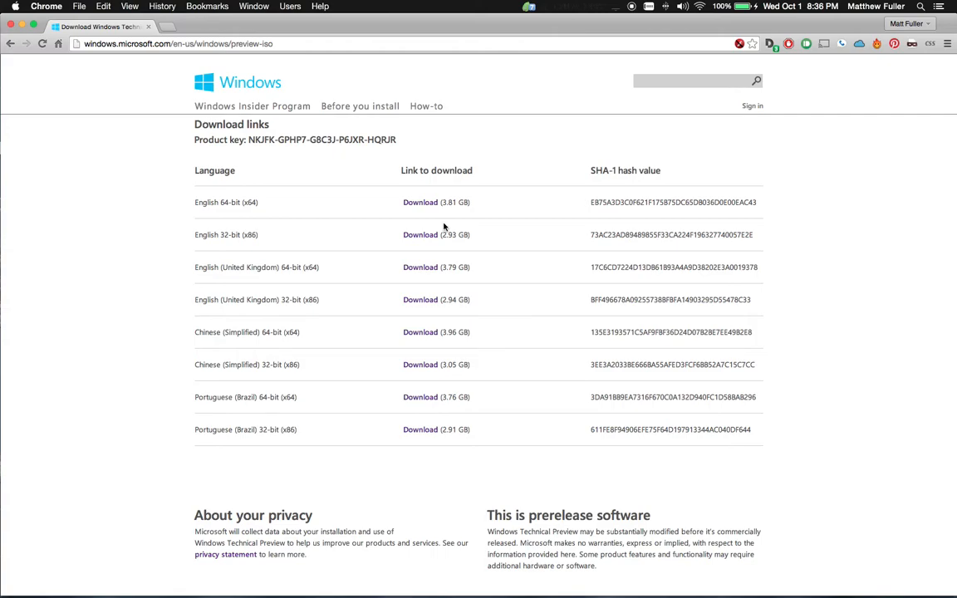
Switch to VirtualBox and begin a new virtual machine named Windows 10 Preview, type Microsoft Windows, version Windows 8.1 (64 bit)
{"action": "key", "text": "ctrl+Up"}
{"action": "left_click", "coordinate": [655, 241]}
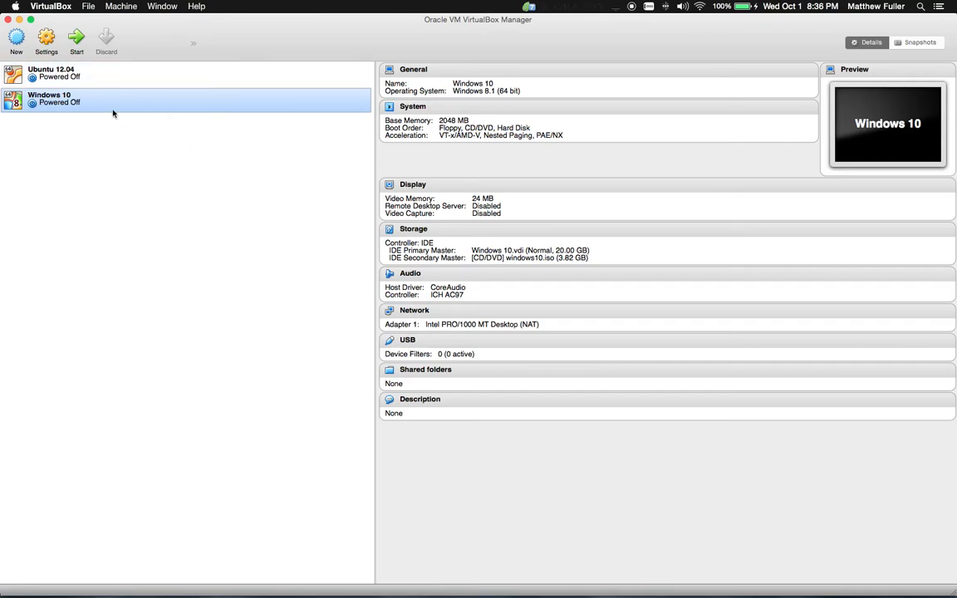
{"action": "left_click", "coordinate": [17, 37]}
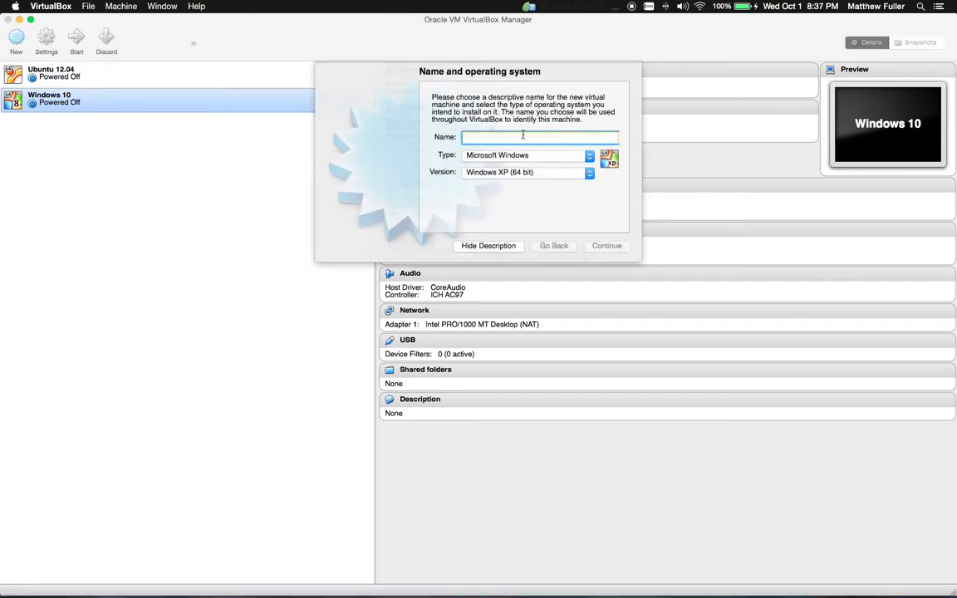
{"action": "type", "text": "Windows"}
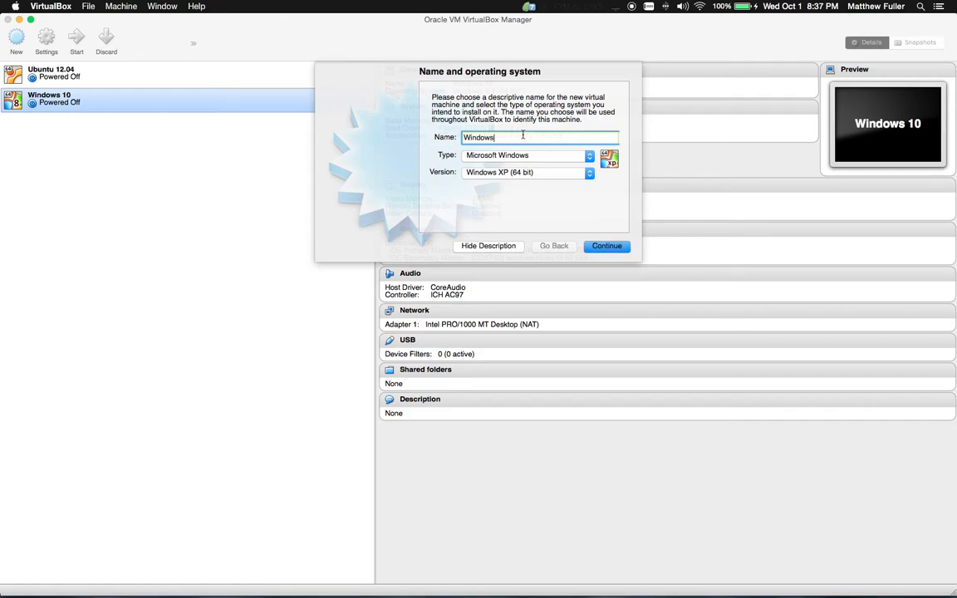
{"action": "type", "text": " 10 Preview"}
{"action": "left_click", "coordinate": [514, 156]}
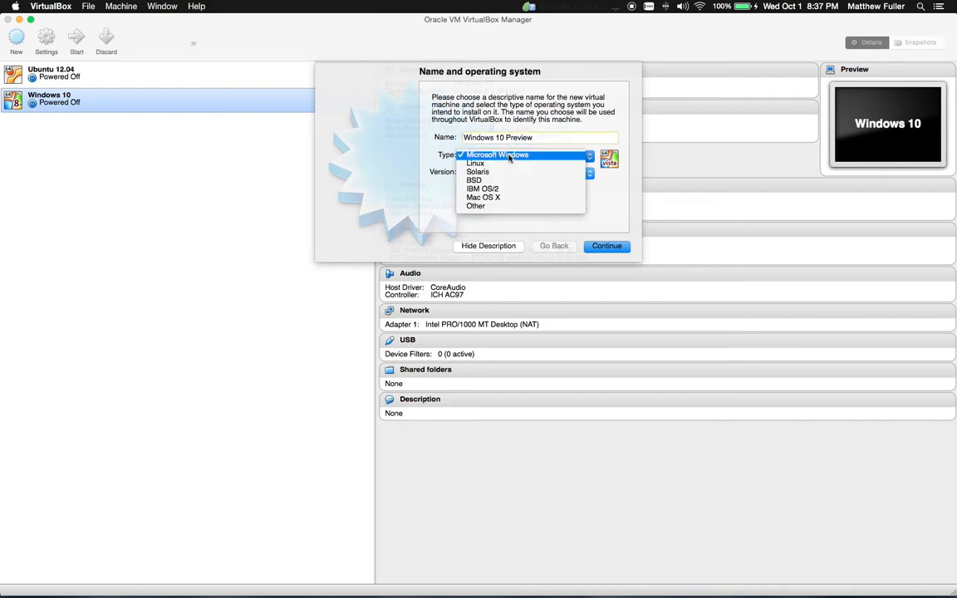
{"action": "left_click", "coordinate": [517, 156]}
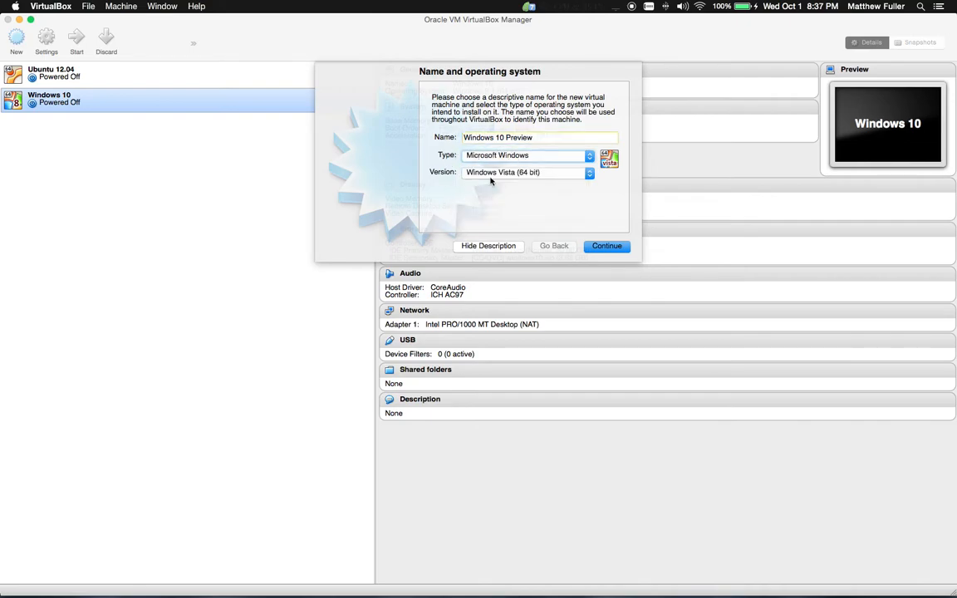
{"action": "left_click", "coordinate": [511, 174]}
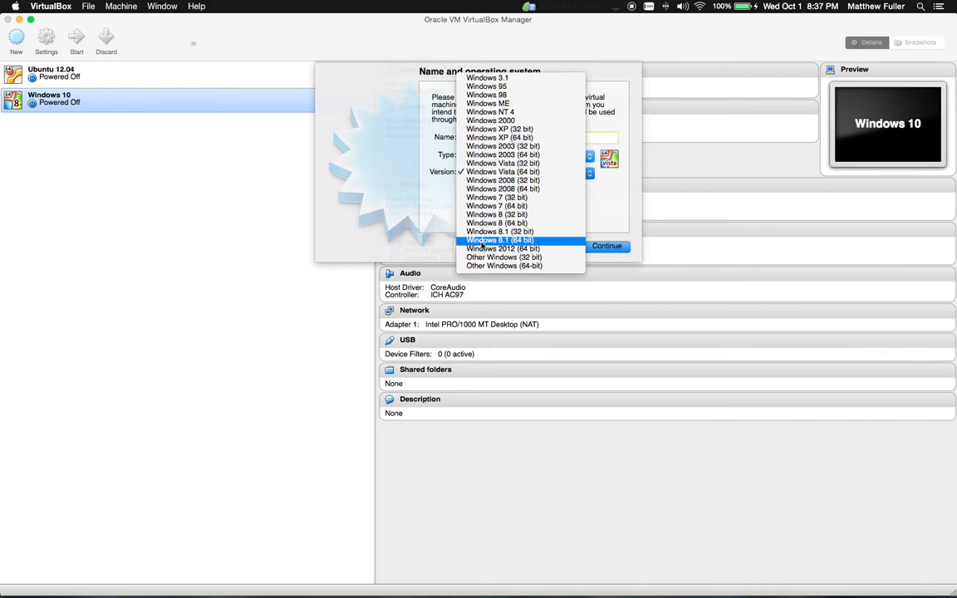
{"action": "left_click", "coordinate": [525, 241]}
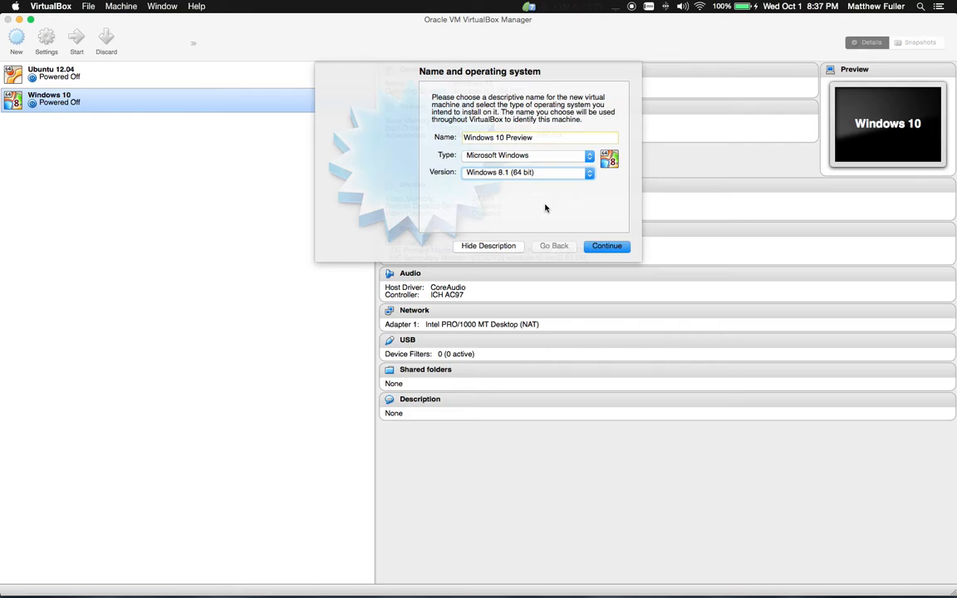
{"action": "left_click", "coordinate": [601, 252]}
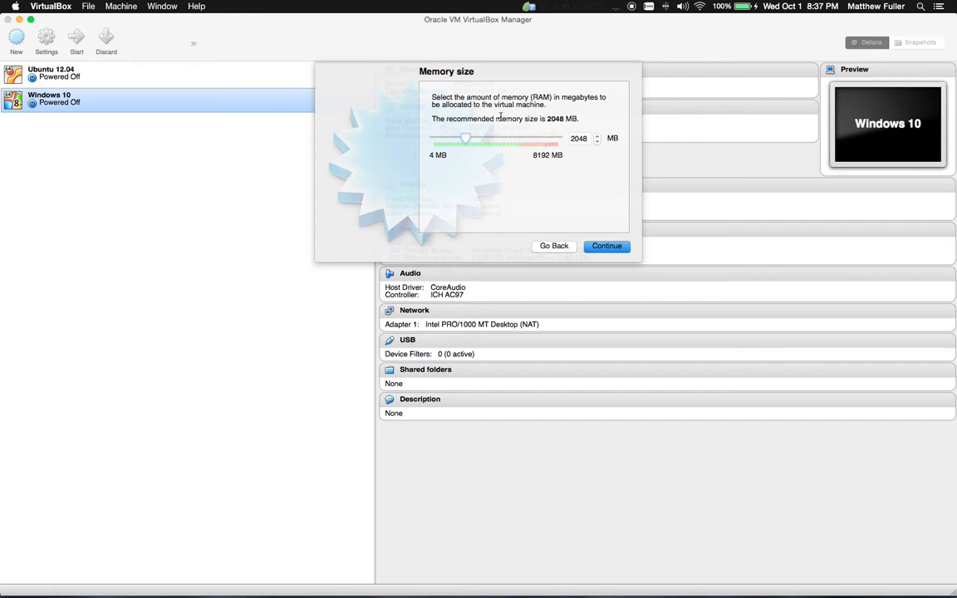
Accept 2048 MB of memory and create a dynamically allocated 25.00 GB VDI hard drive named Windows 10 Preview
{"action": "left_click", "coordinate": [621, 246]}
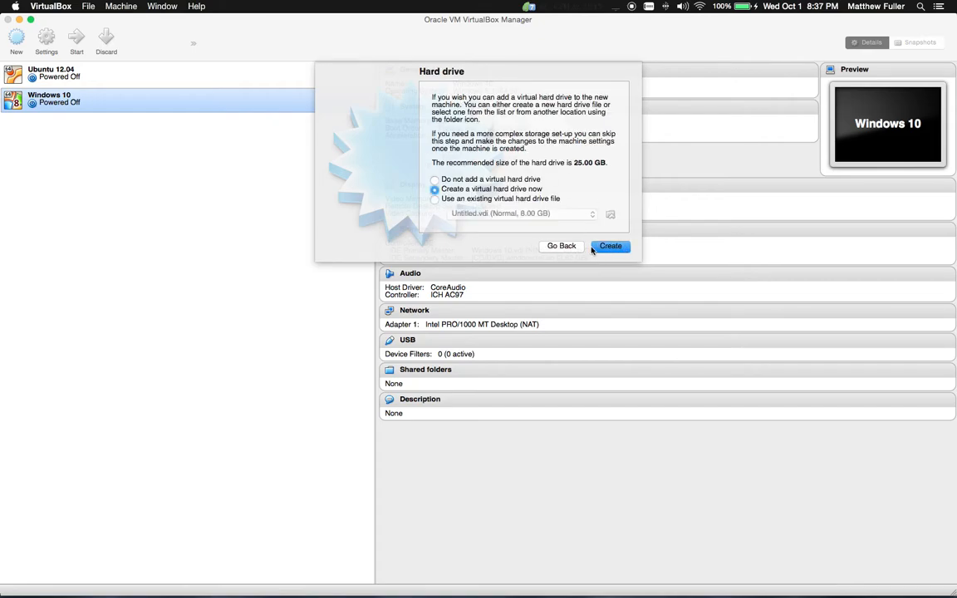
{"action": "left_click", "coordinate": [614, 247]}
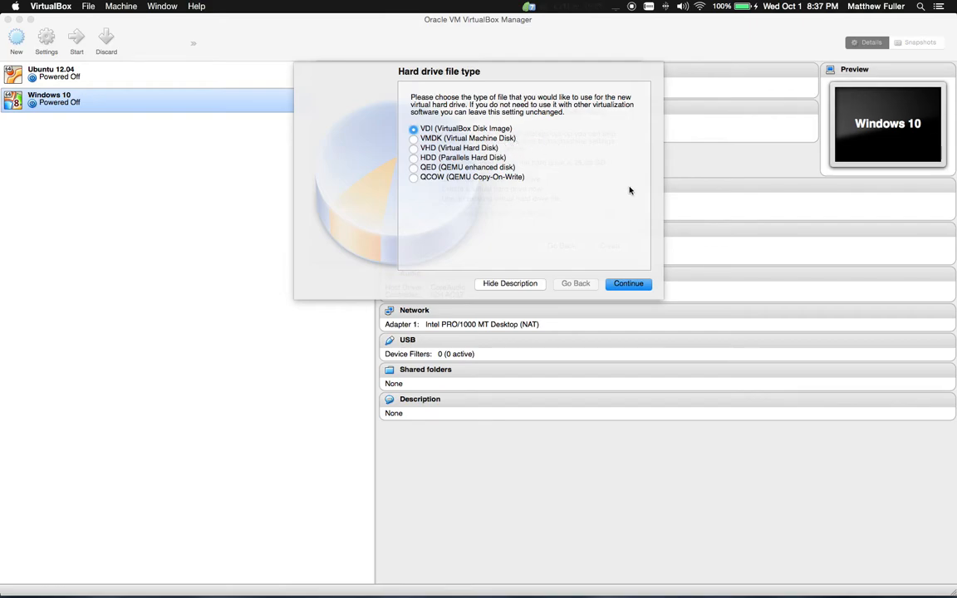
{"action": "left_click", "coordinate": [625, 285]}
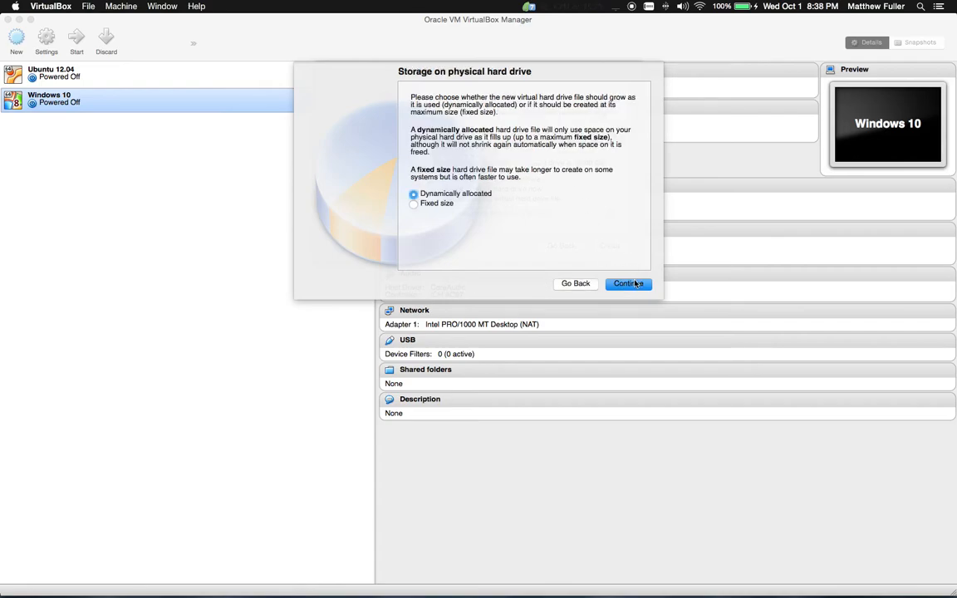
{"action": "left_click", "coordinate": [632, 284]}
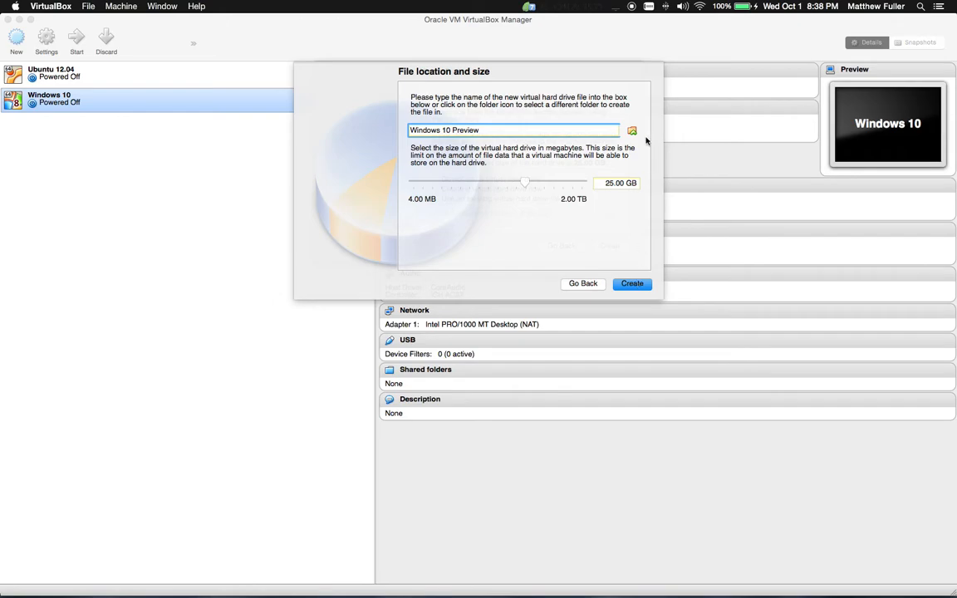
{"action": "left_click", "coordinate": [628, 284]}
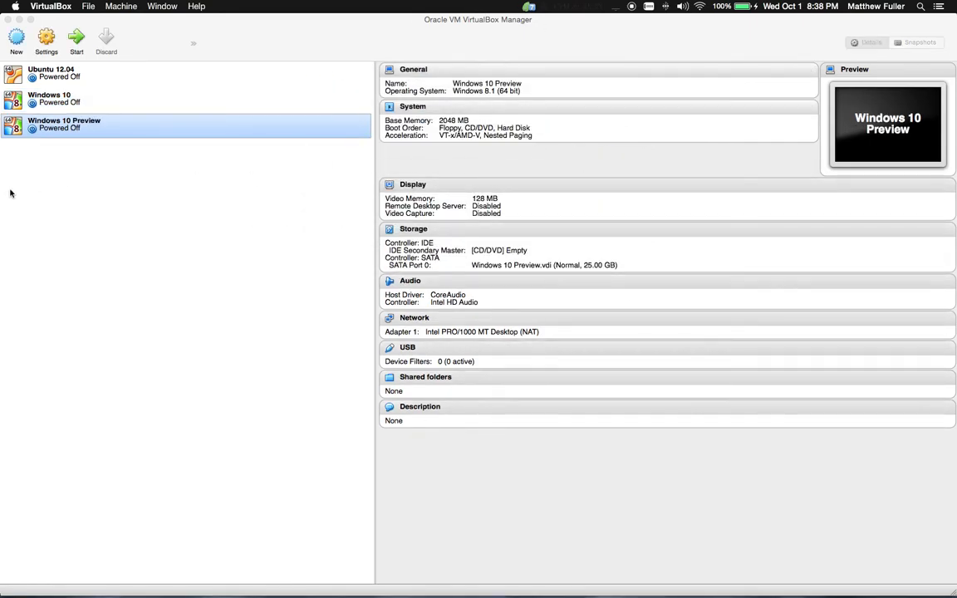
Open the Windows 10 Preview machine's settings and review its general, system and network options
{"action": "left_click", "coordinate": [46, 36]}
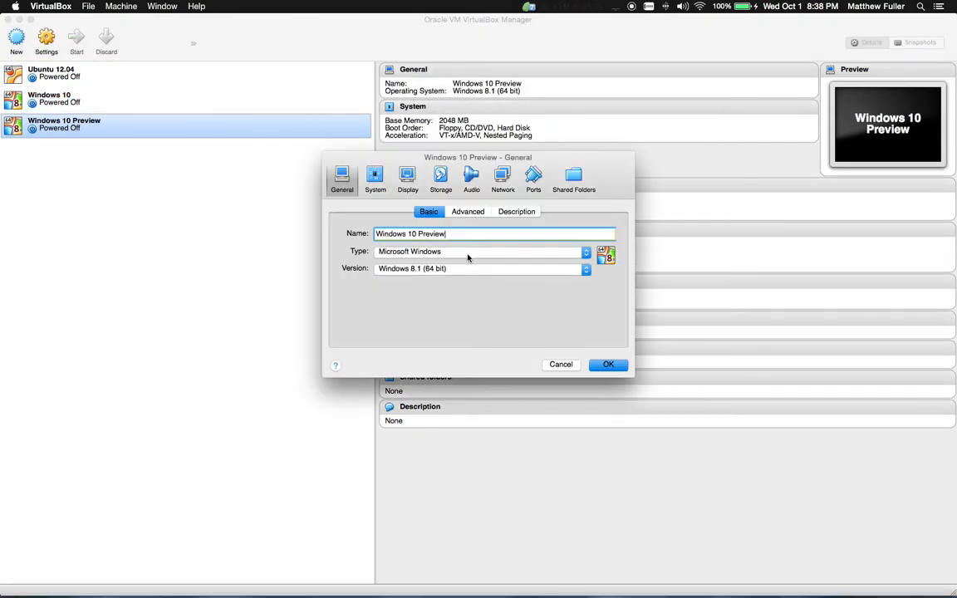
{"action": "left_click", "coordinate": [378, 181]}
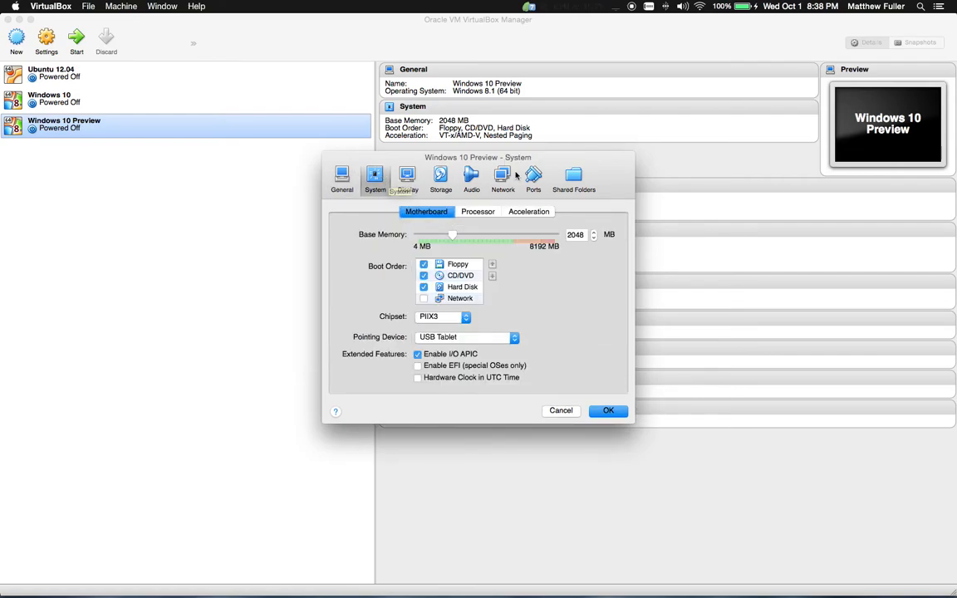
{"action": "left_click", "coordinate": [504, 178]}
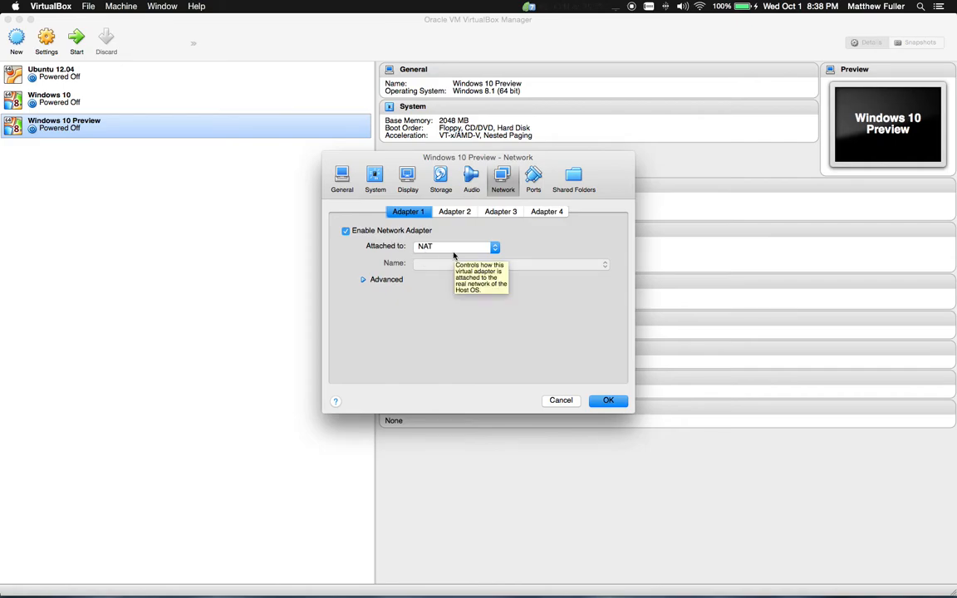
Attach windows10.iso to the machine's empty IDE CD/DVD drive and save the settings
{"action": "left_click", "coordinate": [440, 178]}
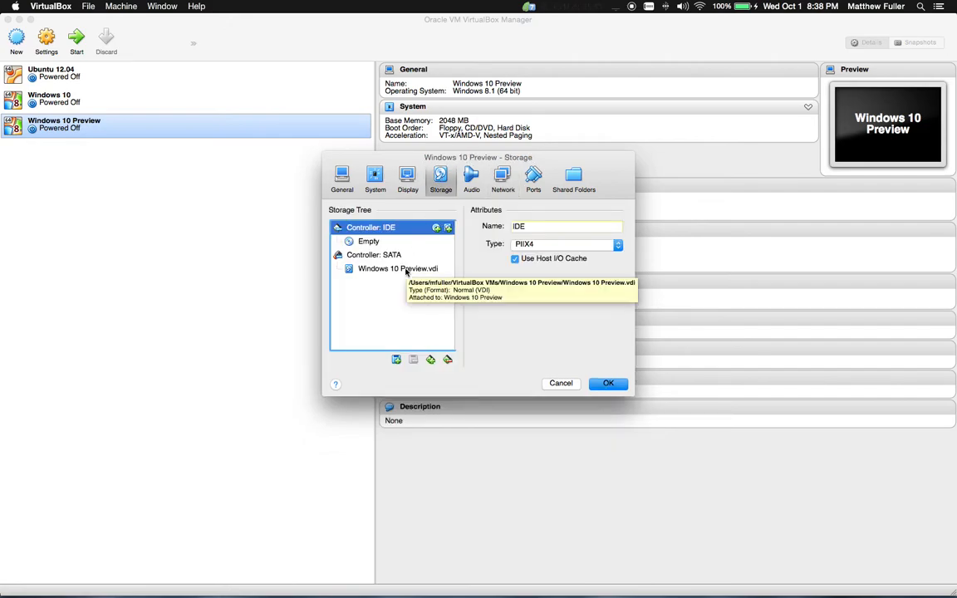
{"action": "left_click", "coordinate": [383, 242]}
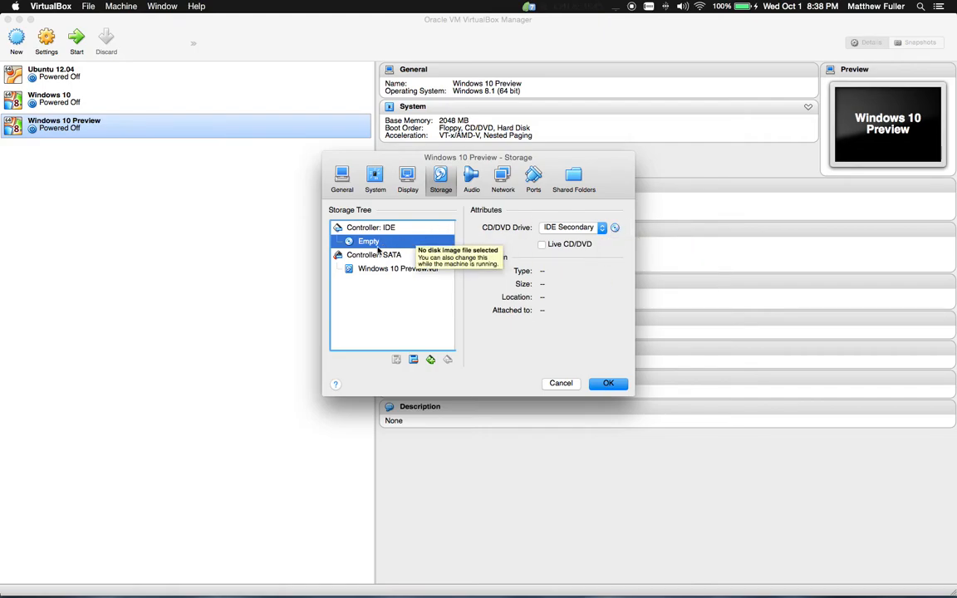
{"action": "left_click", "coordinate": [615, 228]}
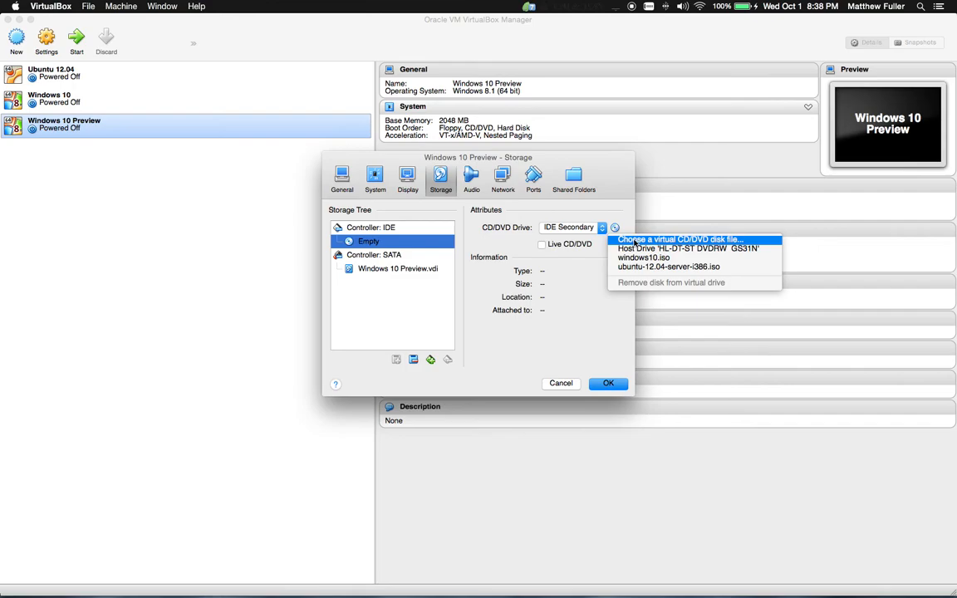
{"action": "left_click", "coordinate": [703, 240]}
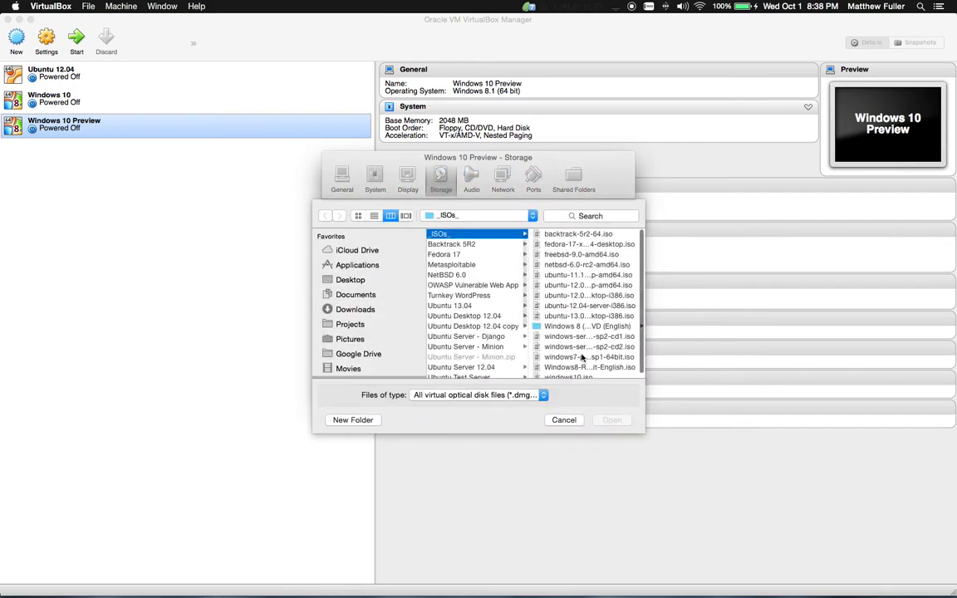
{"action": "left_click", "coordinate": [585, 374]}
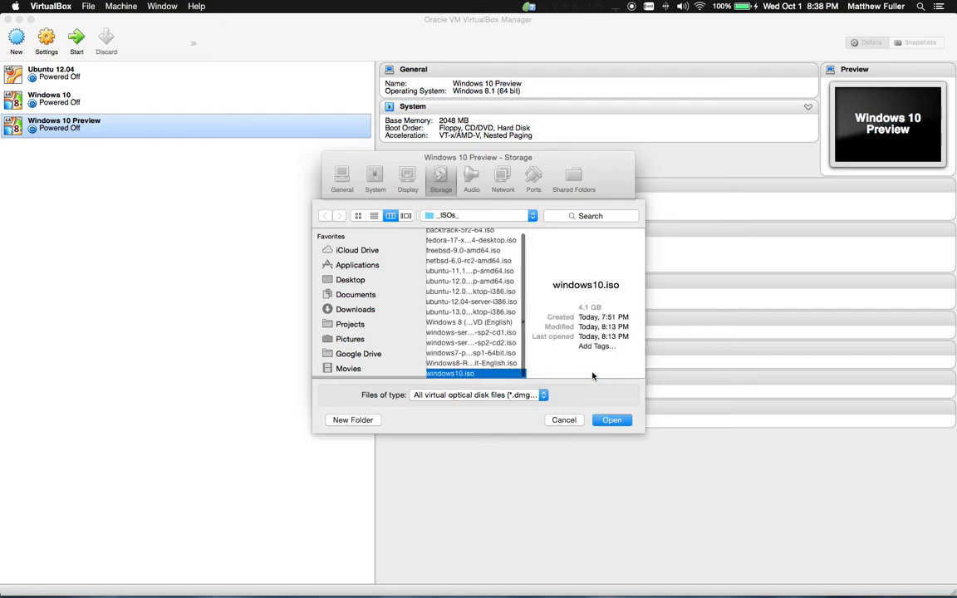
{"action": "left_click", "coordinate": [612, 420]}
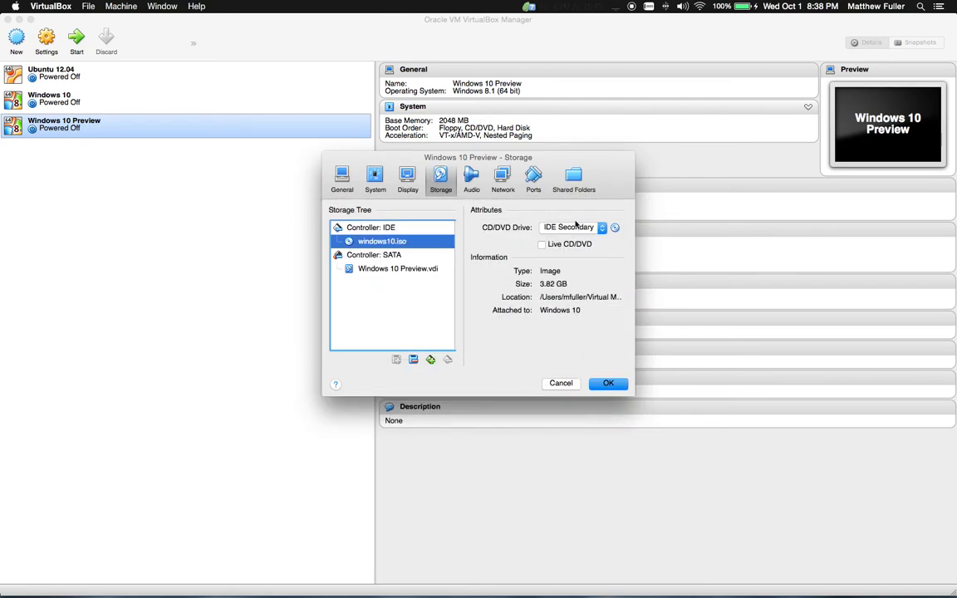
{"action": "left_click", "coordinate": [609, 384]}
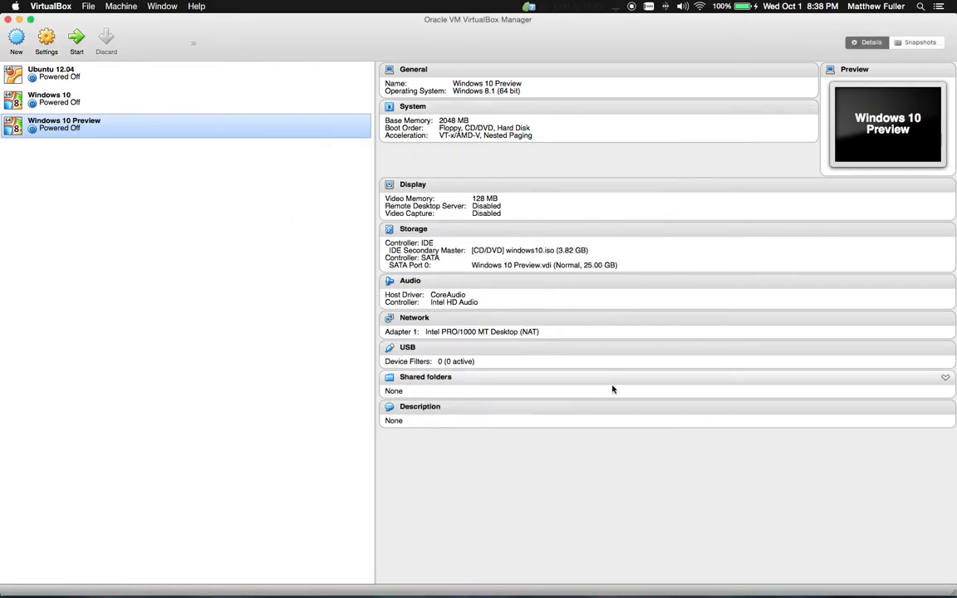
Start the Windows 10 Preview virtual machine and reposition its window
{"action": "left_click", "coordinate": [76, 38]}
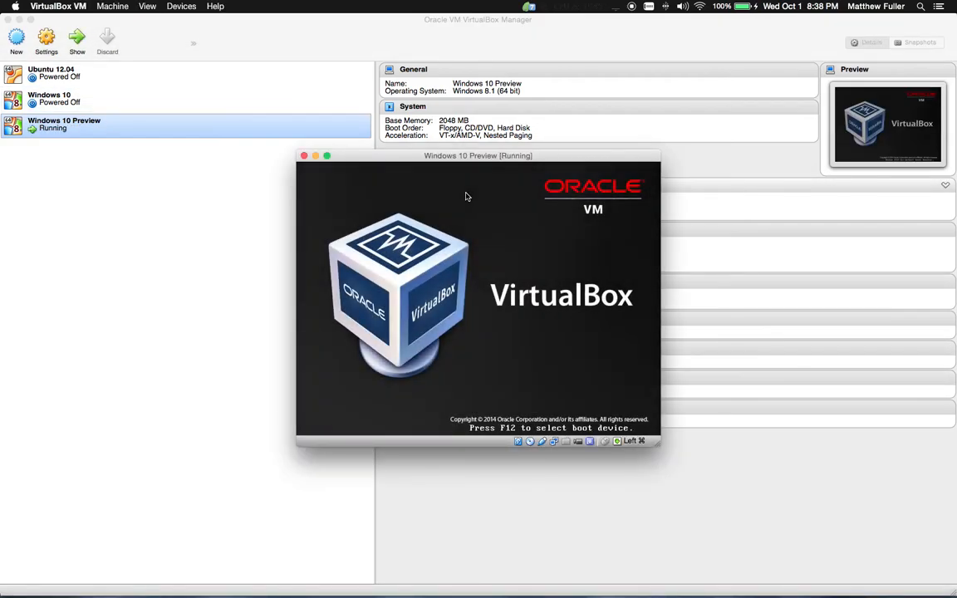
{"action": "left_click_drag", "start_coordinate": [432, 105], "coordinate": [398, 53]}
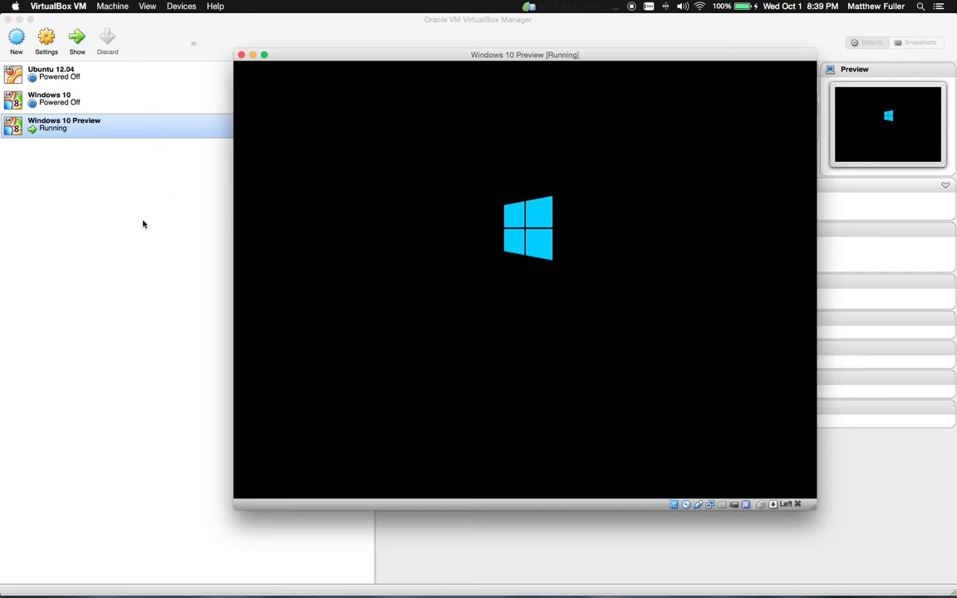
Switch to Chrome to view the download page with the product key, and return to the running virtual machine
{"action": "key", "text": "ctrl+Up"}
{"action": "left_click", "coordinate": [316, 332]}
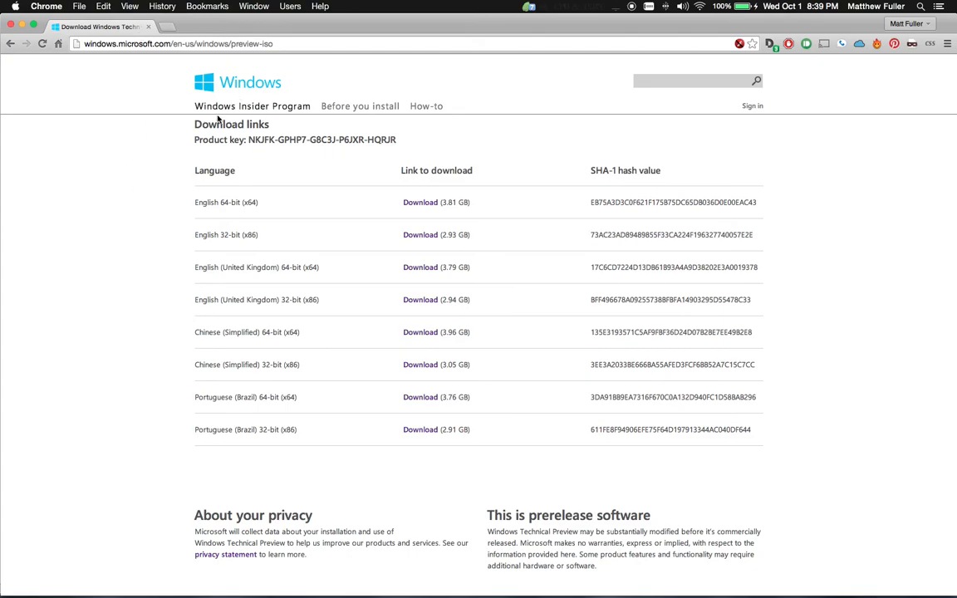
{"action": "key", "text": "ctrl+Up"}
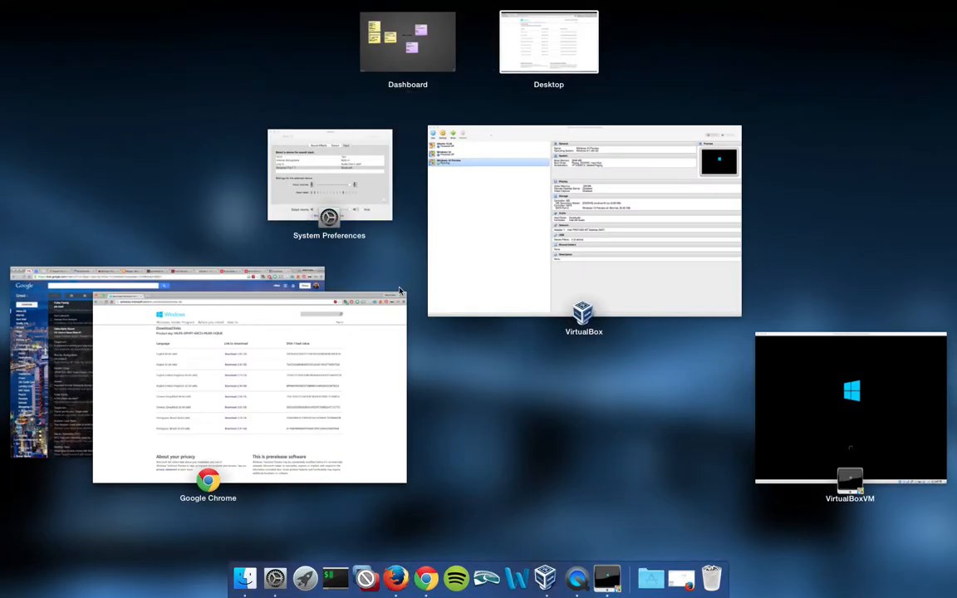
{"action": "left_click", "coordinate": [809, 391]}
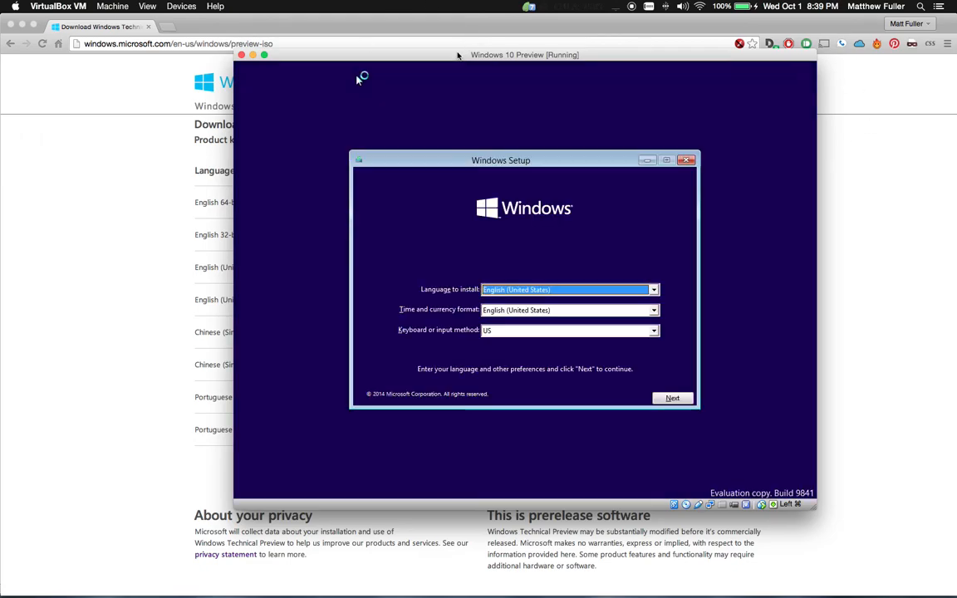
Keep English (United States) and the US keyboard in Windows Setup and start the installation
{"action": "left_click_drag", "start_coordinate": [455, 54], "coordinate": [363, 45]}
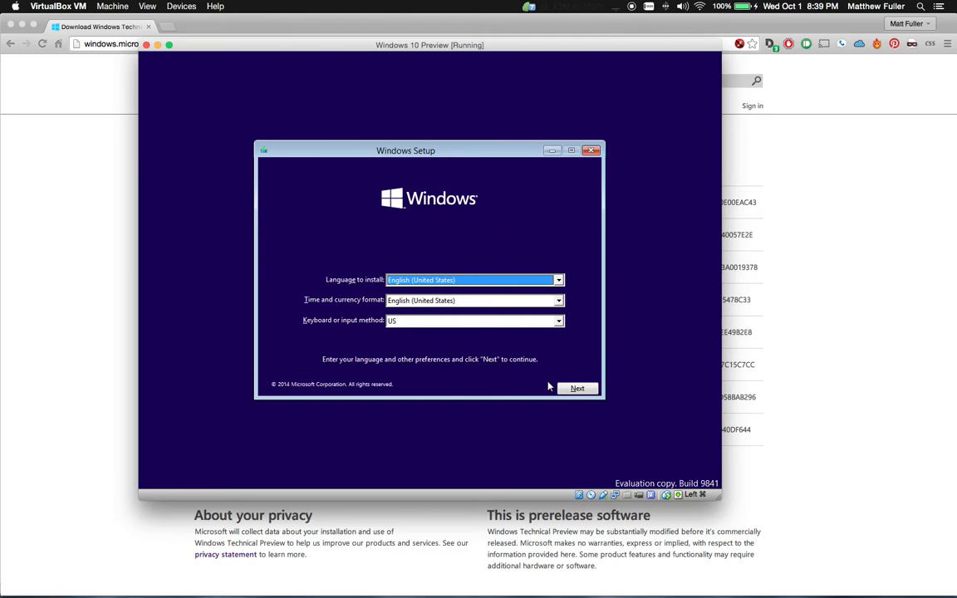
{"action": "left_click", "coordinate": [579, 389]}
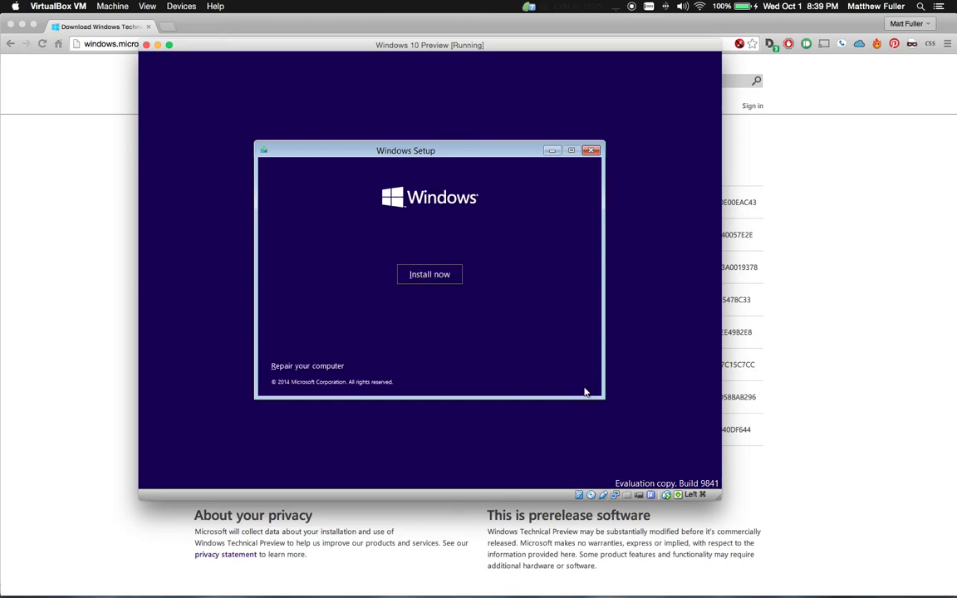
{"action": "left_click", "coordinate": [440, 281]}
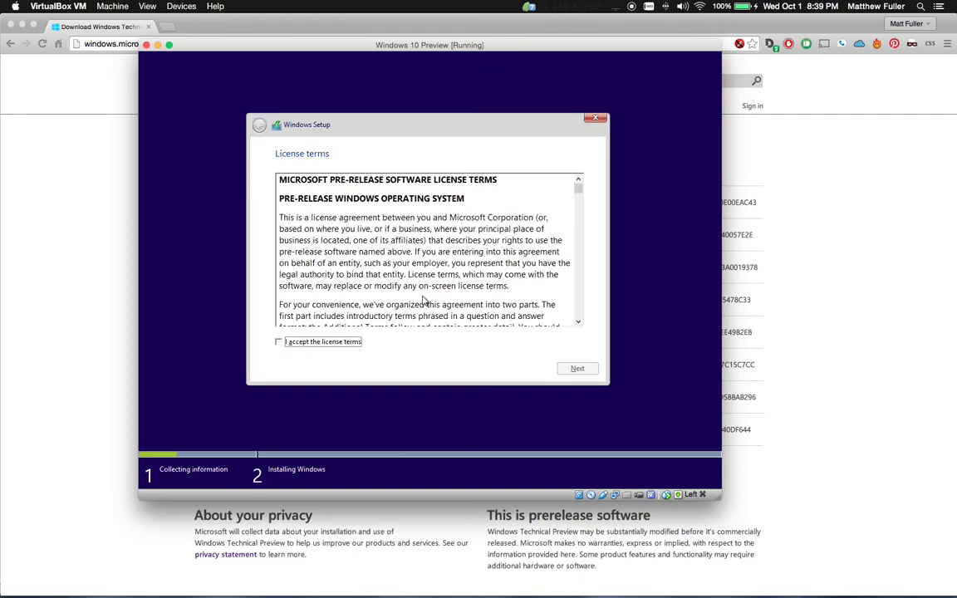
Accept the license terms and choose a custom Windows-only installation onto Drive 0 Unallocated Space
{"action": "left_click", "coordinate": [325, 342]}
{"action": "left_click", "coordinate": [589, 372]}
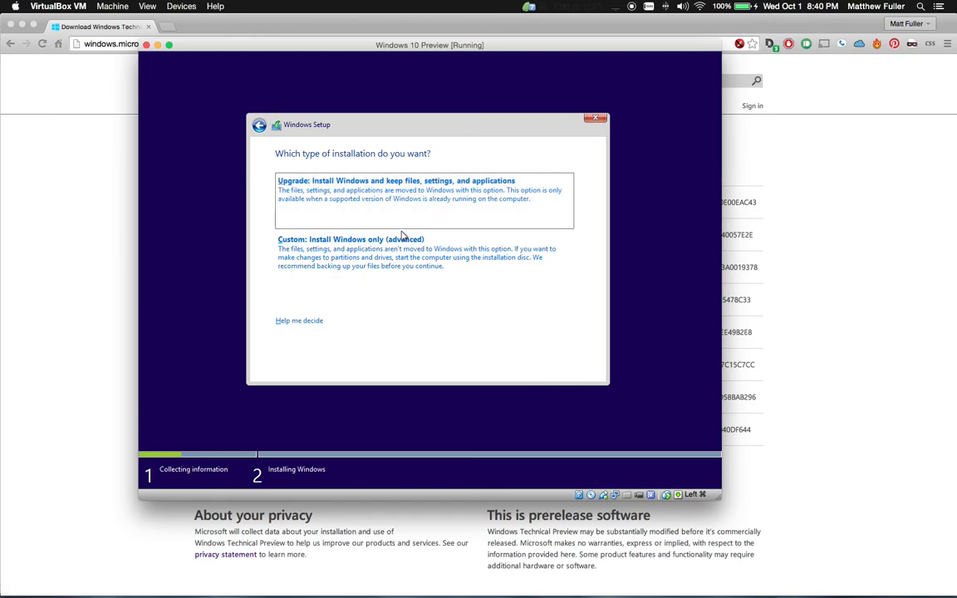
{"action": "left_click", "coordinate": [379, 255]}
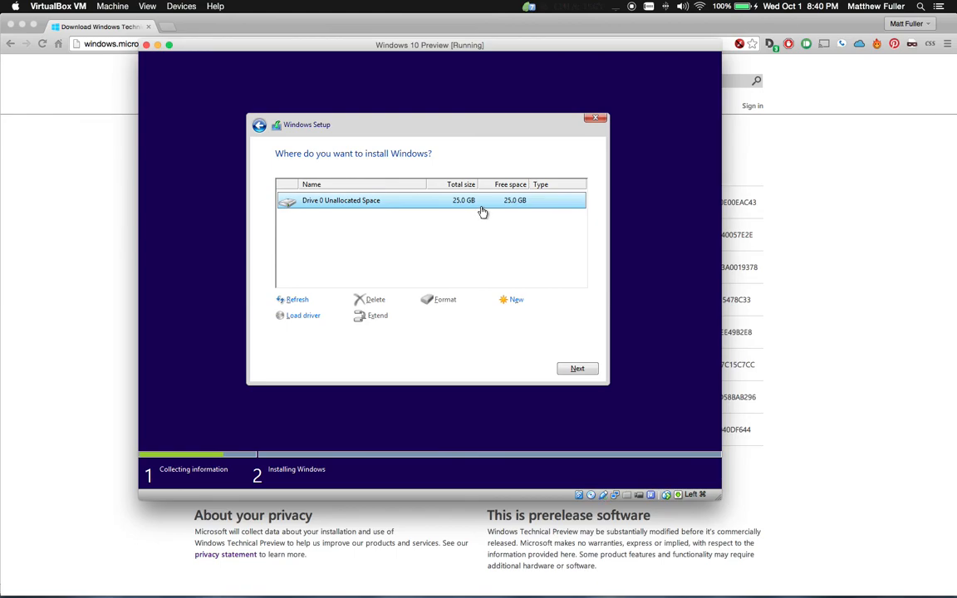
{"action": "left_click", "coordinate": [577, 369]}
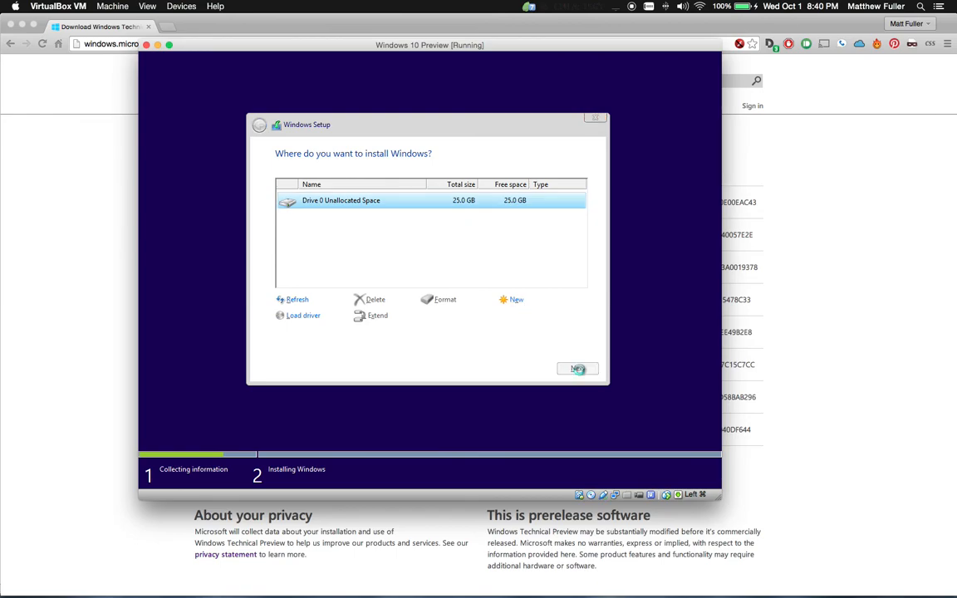